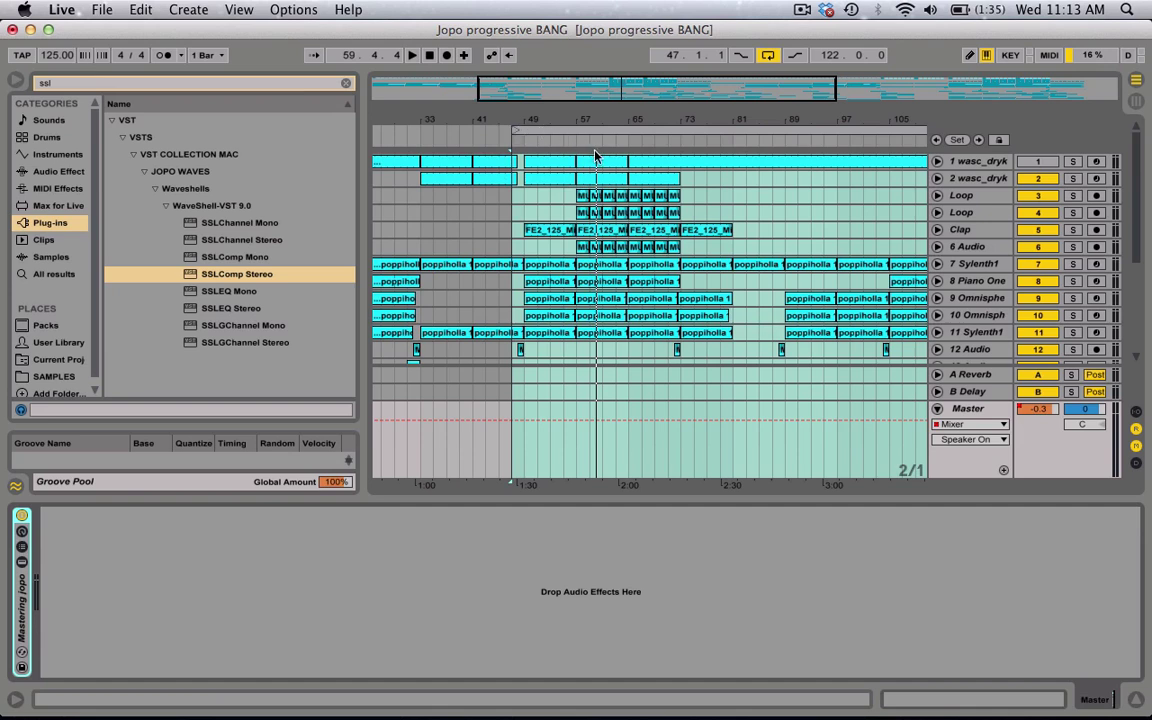
{"action": "left_click", "coordinate": [166, 83]}
{"action": "type", "text": "wa"}
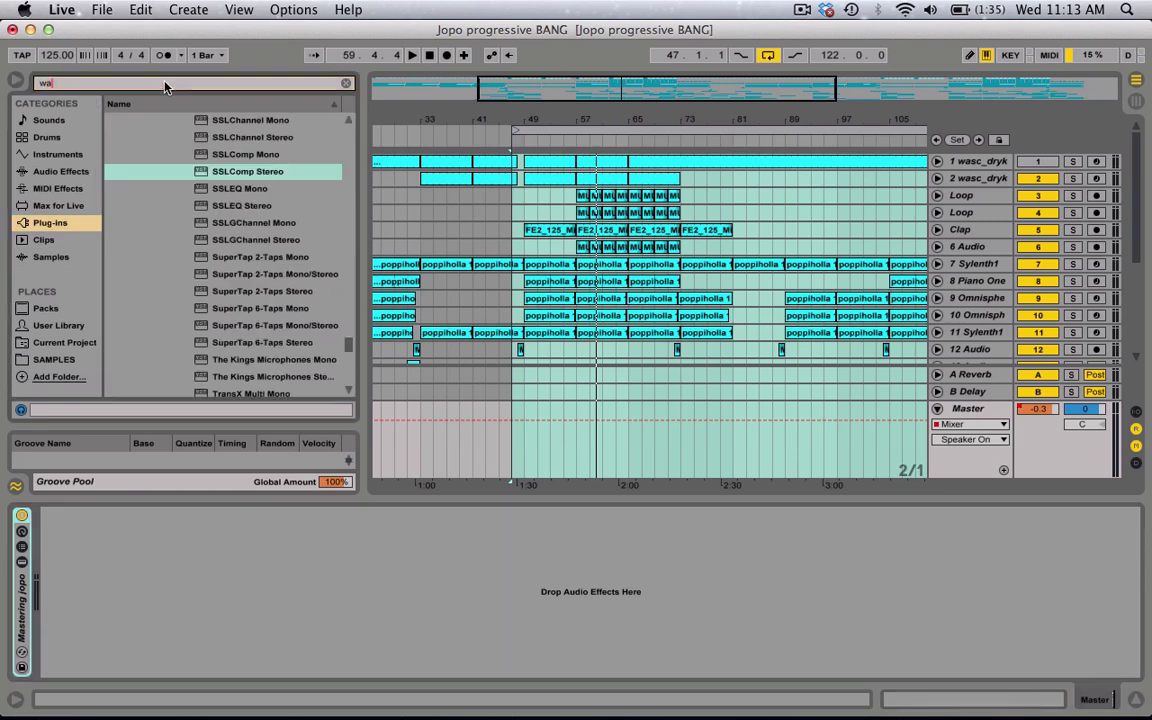
{"action": "type", "text": "ves"}
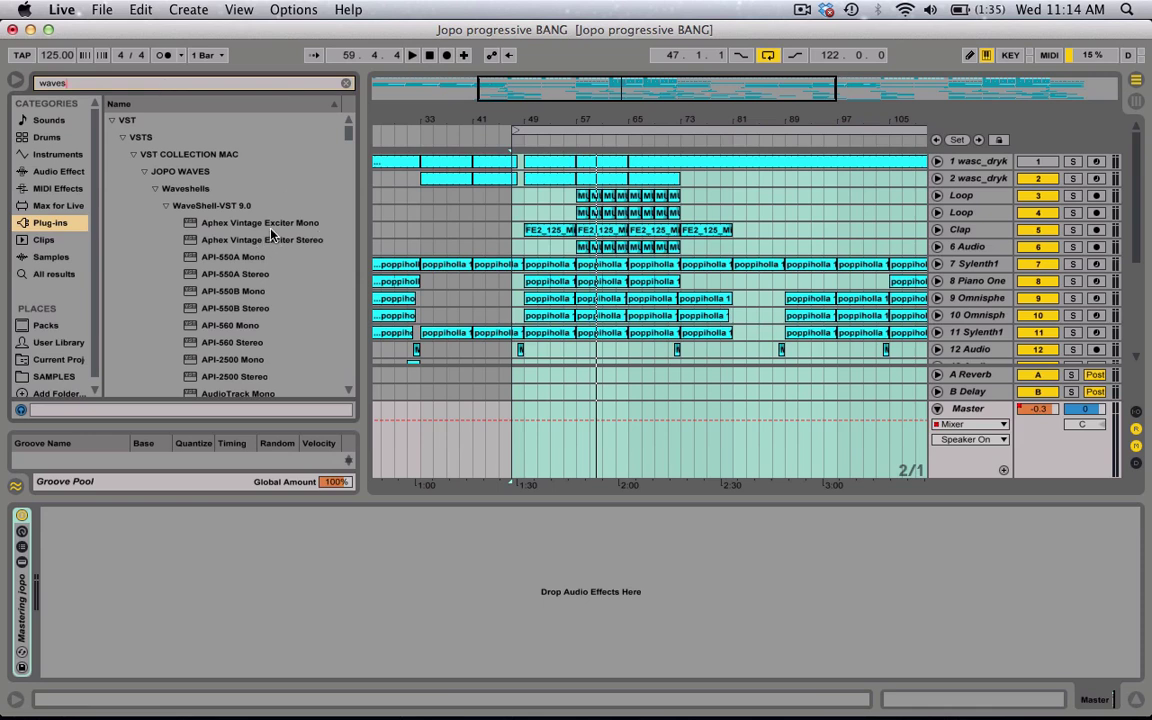
{"action": "scroll", "coordinate": [245, 287], "scroll_direction": "down", "scroll_amount": 6}
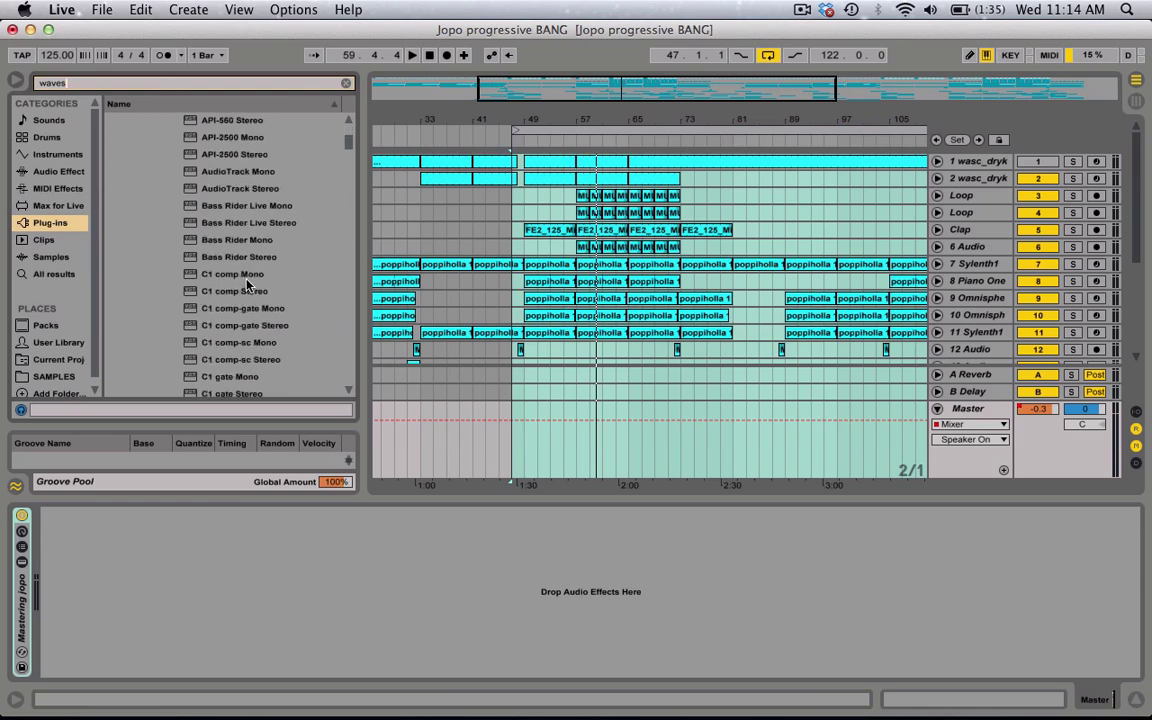
{"action": "scroll", "coordinate": [250, 310], "scroll_direction": "down", "scroll_amount": 8}
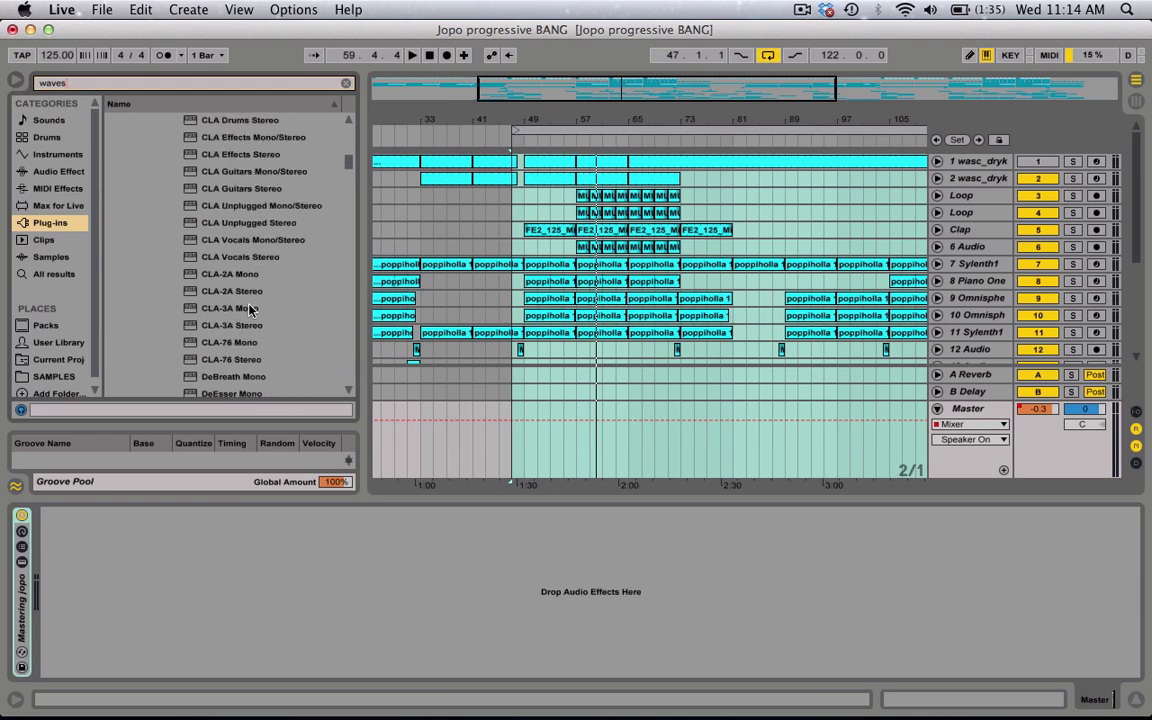
{"action": "scroll", "coordinate": [250, 310], "scroll_direction": "down", "scroll_amount": 10}
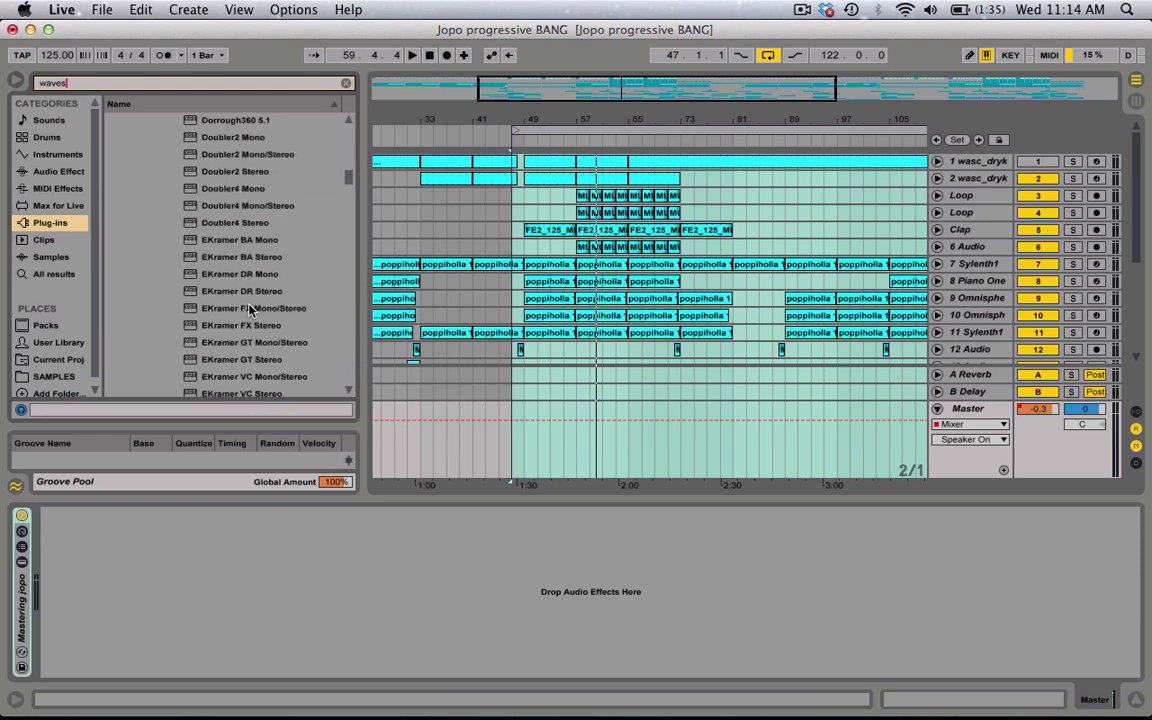
{"action": "scroll", "coordinate": [249, 310], "scroll_direction": "down", "scroll_amount": 20}
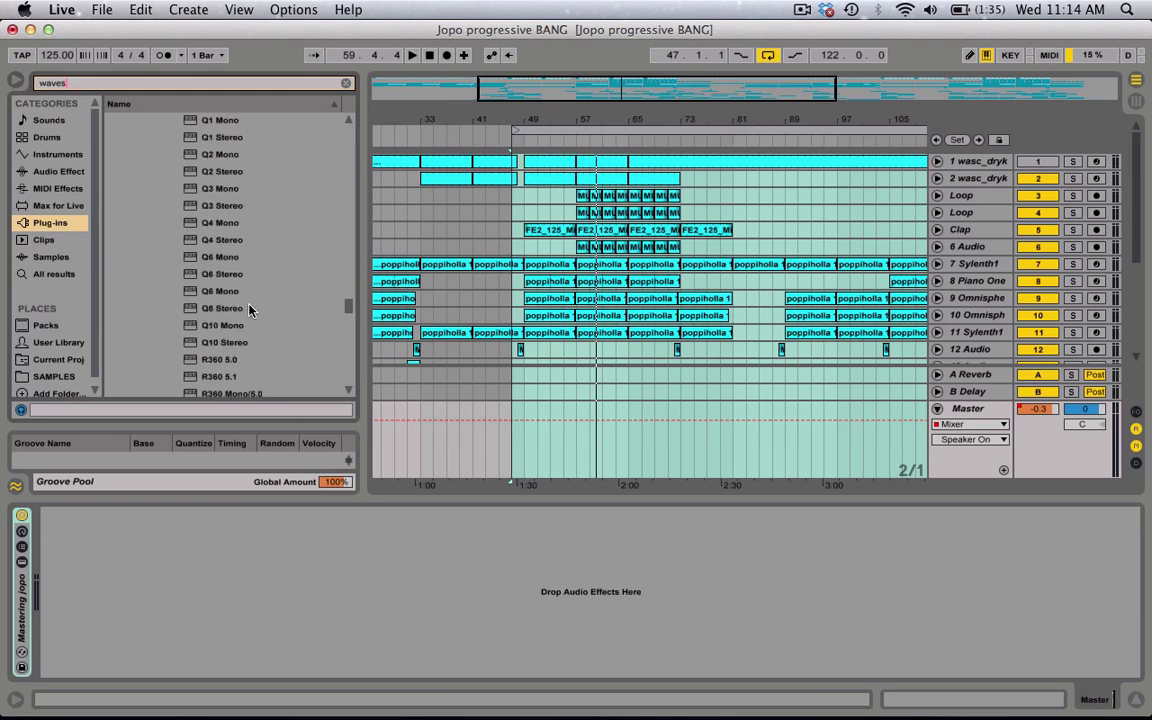
{"action": "scroll", "coordinate": [249, 310], "scroll_direction": "down", "scroll_amount": 20}
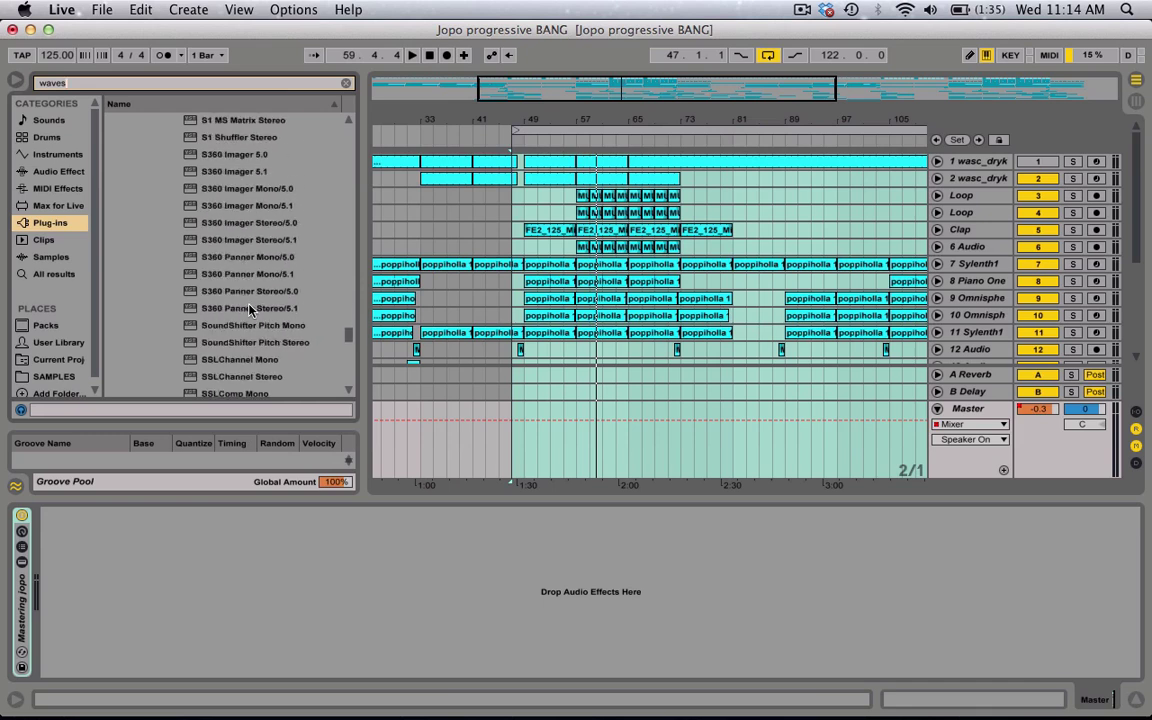
{"action": "scroll", "coordinate": [250, 310], "scroll_direction": "down", "scroll_amount": 15}
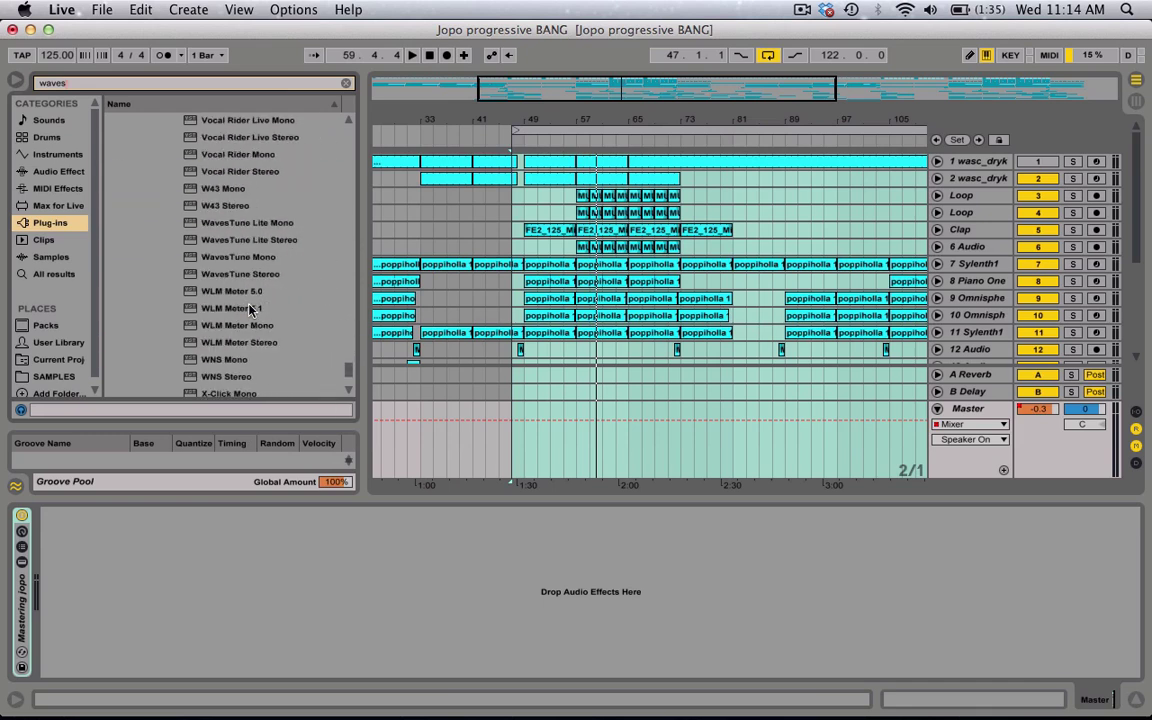
{"action": "scroll", "coordinate": [250, 310], "scroll_direction": "up", "scroll_amount": 20}
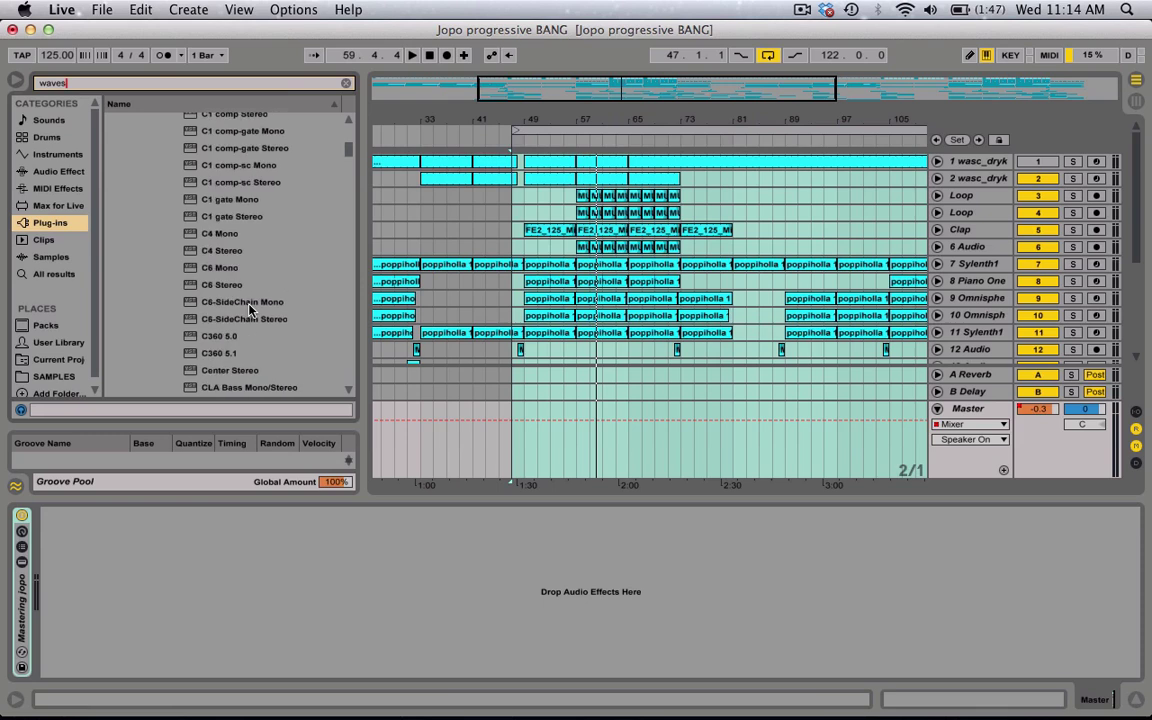
{"action": "left_click", "coordinate": [160, 84]}
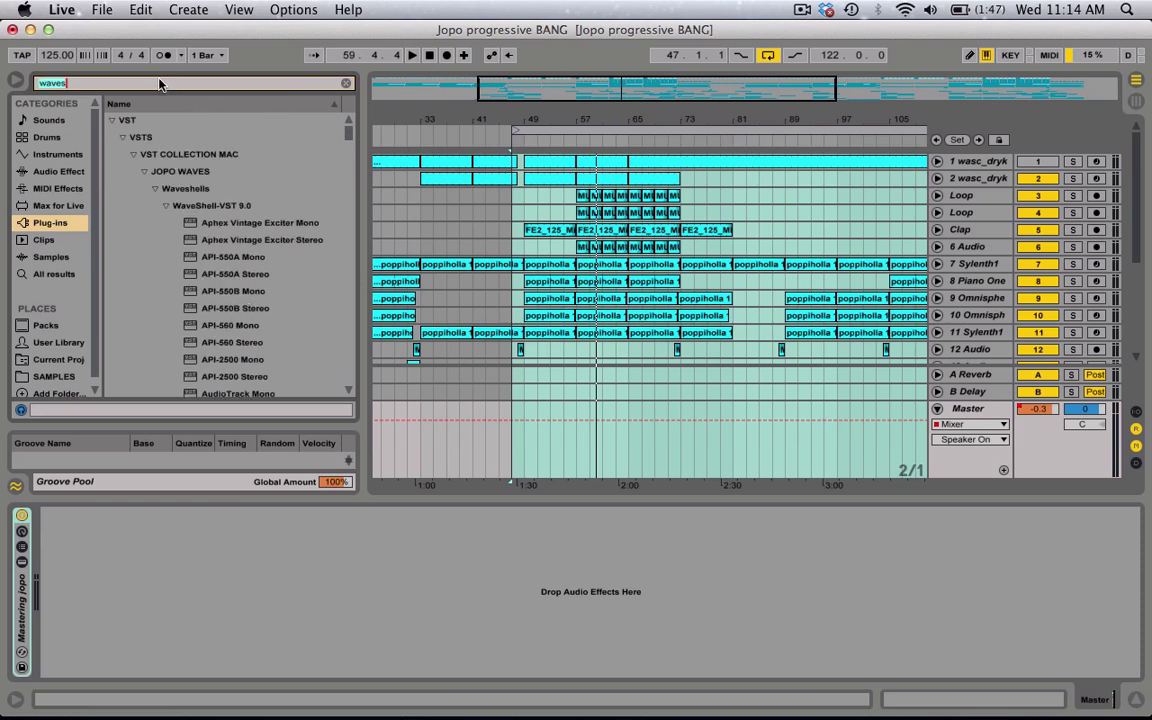
{"action": "type", "text": "ssl"}
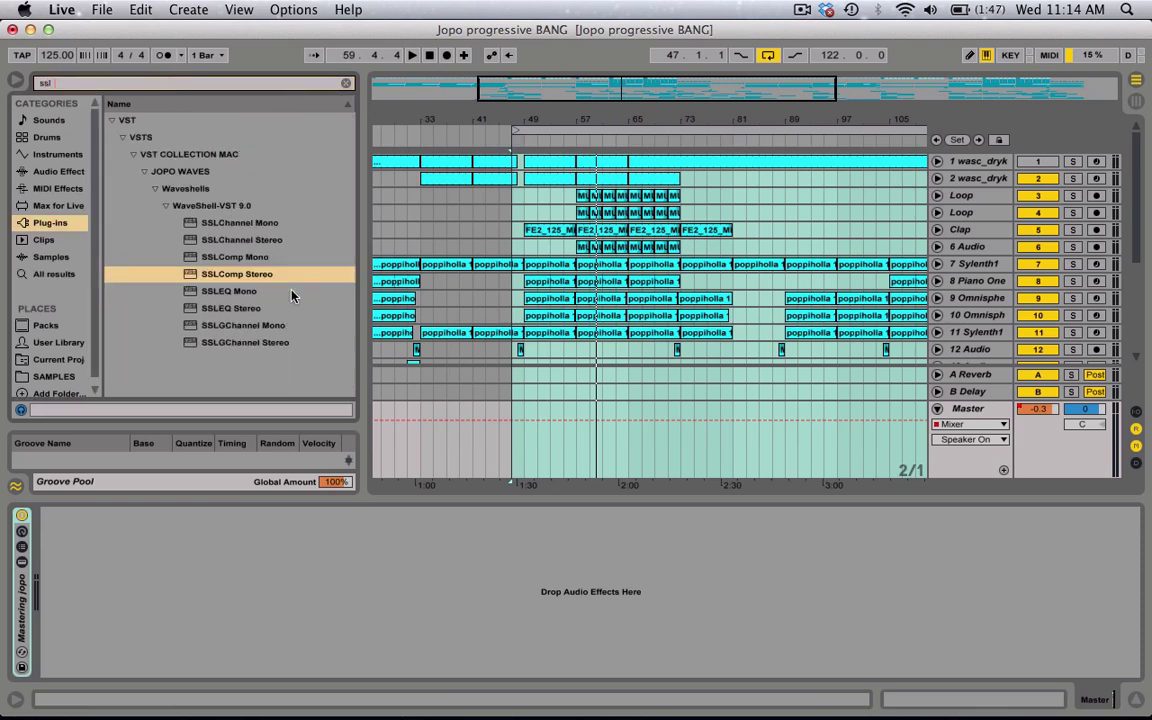
Step: Load SSLComp Stereo onto the Master track and check its attack, release, ratio and Rate-S knobs
{"action": "double_click", "coordinate": [265, 281]}
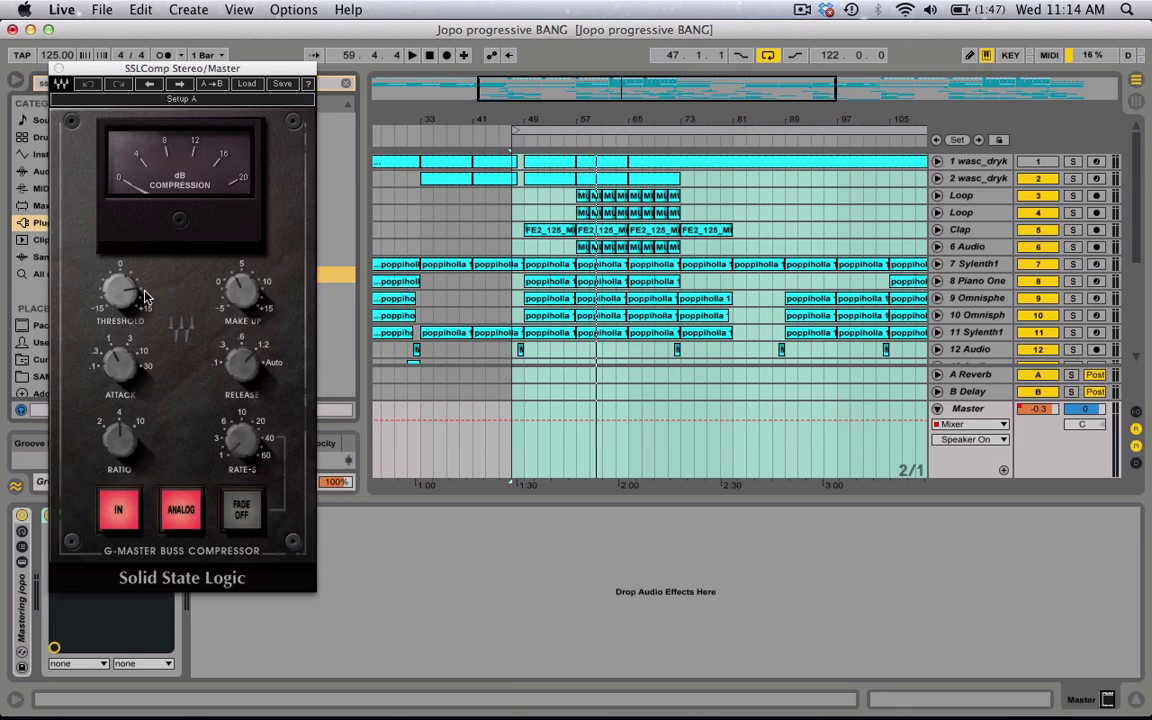
{"action": "left_click", "coordinate": [127, 370]}
{"action": "left_click", "coordinate": [241, 365]}
{"action": "left_click", "coordinate": [119, 438]}
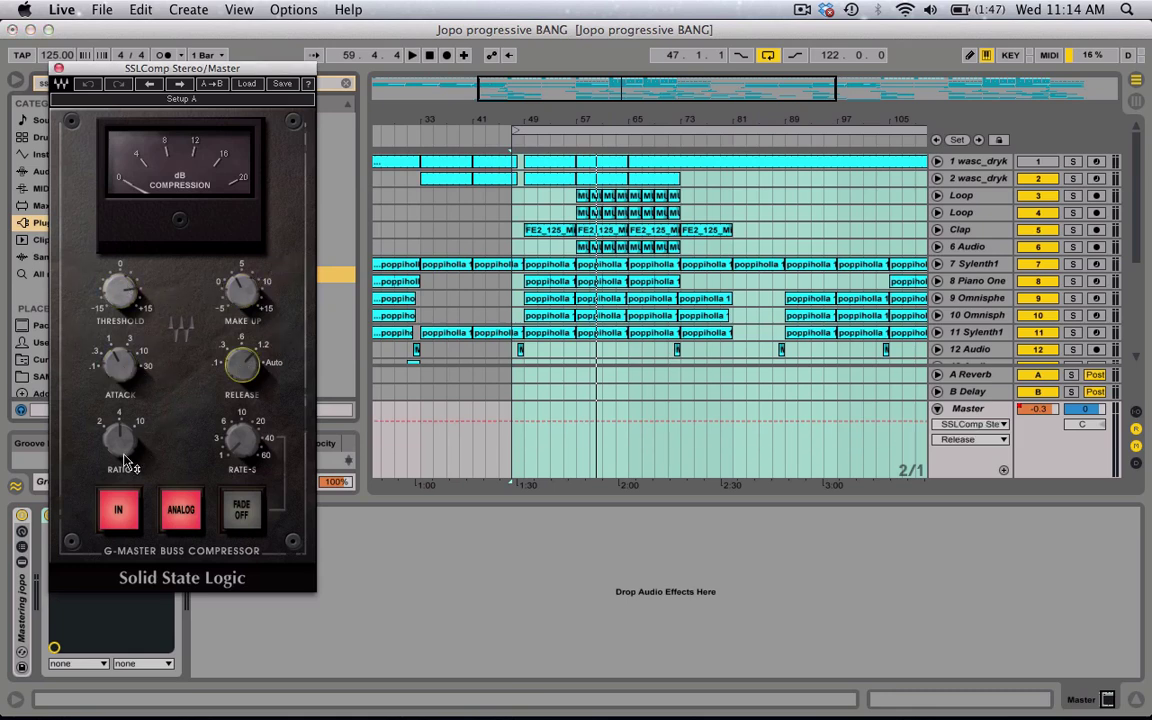
{"action": "left_click", "coordinate": [236, 432]}
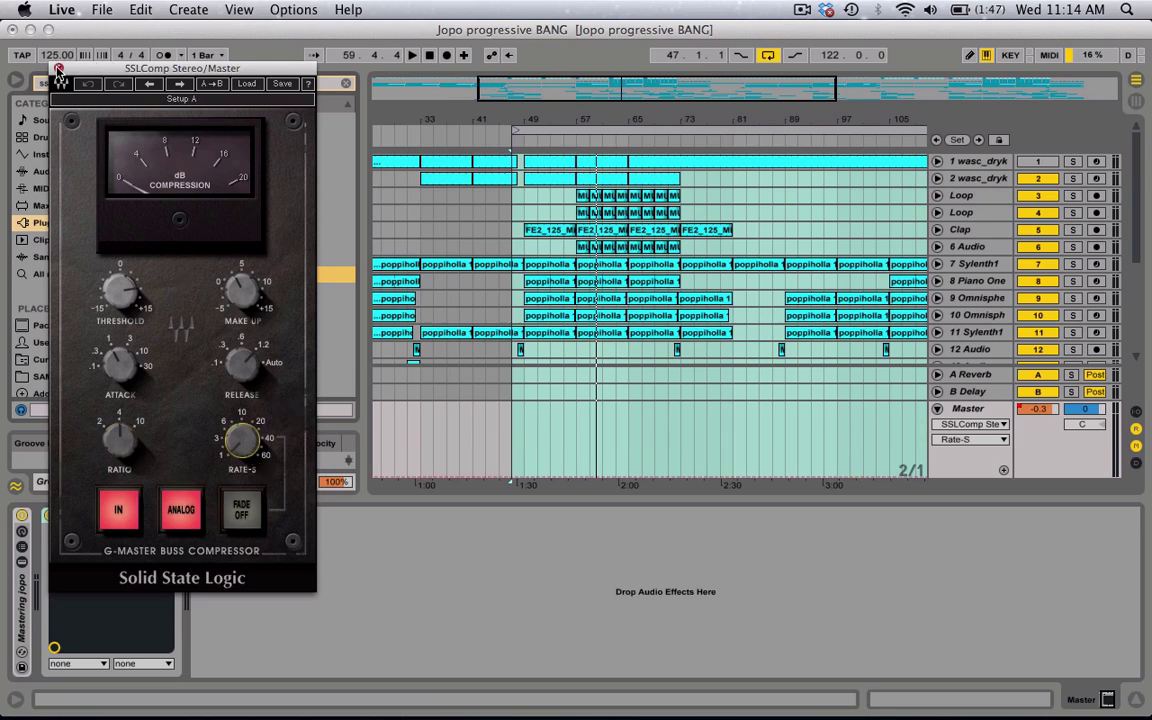
Step: Turn the compressor's Analog mode off and back on, then close its plug-in window
{"action": "left_click", "coordinate": [188, 510]}
{"action": "left_click", "coordinate": [188, 510]}
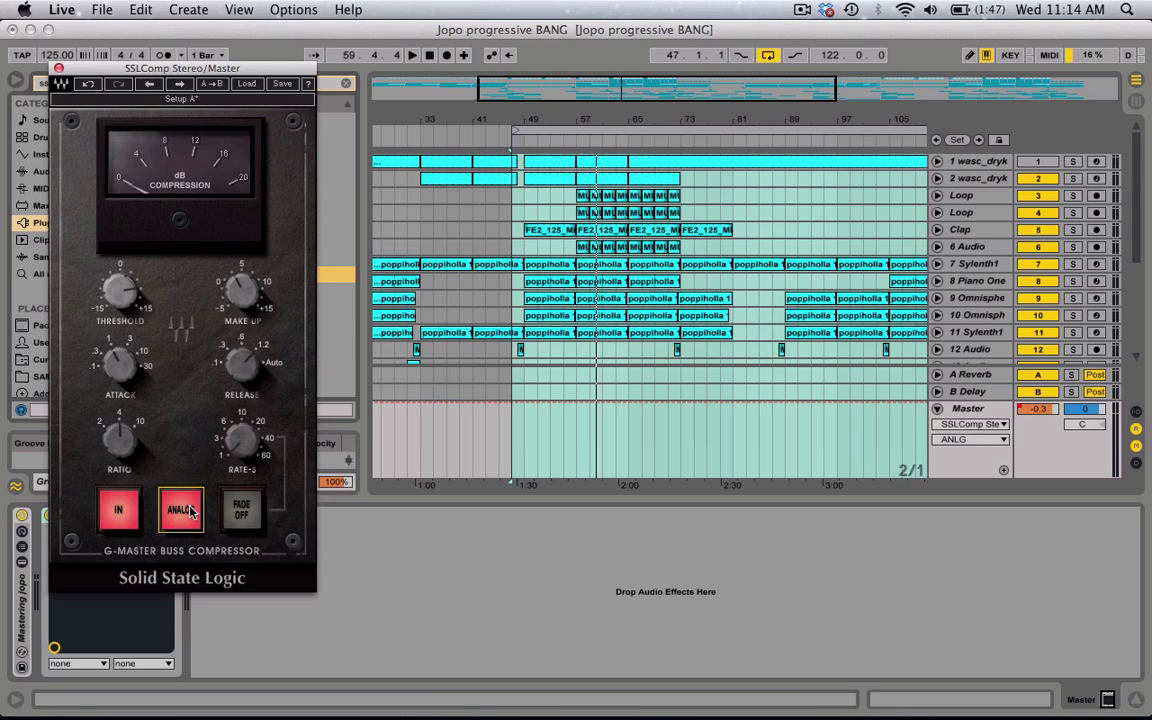
{"action": "left_click", "coordinate": [58, 68]}
{"action": "left_click", "coordinate": [99, 84]}
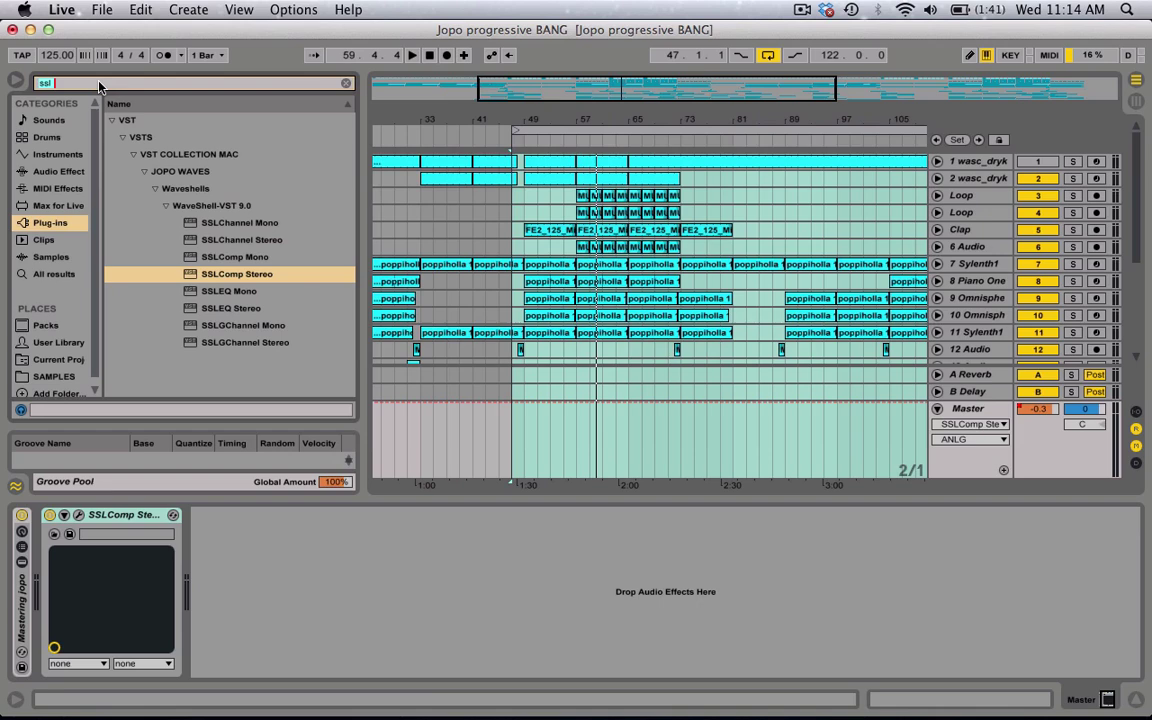
Step: Search for 'l2' and load L2 Stereo onto the Master track after SSLComp
{"action": "type", "text": "l2"}
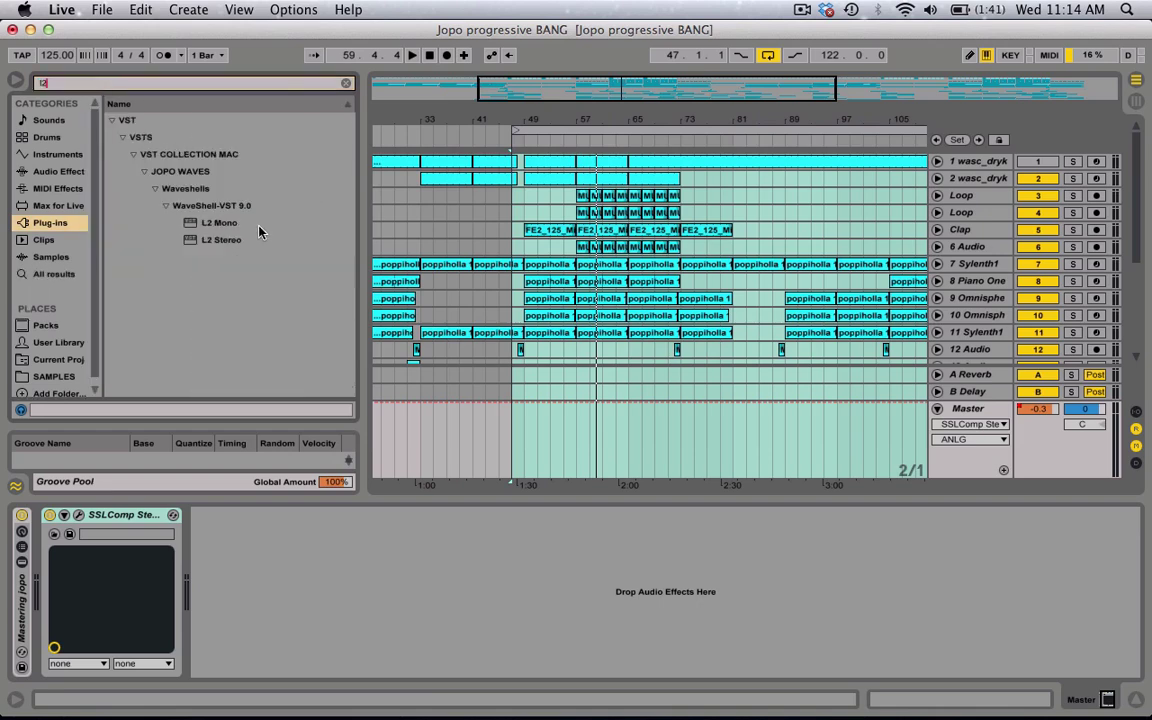
{"action": "double_click", "coordinate": [220, 239]}
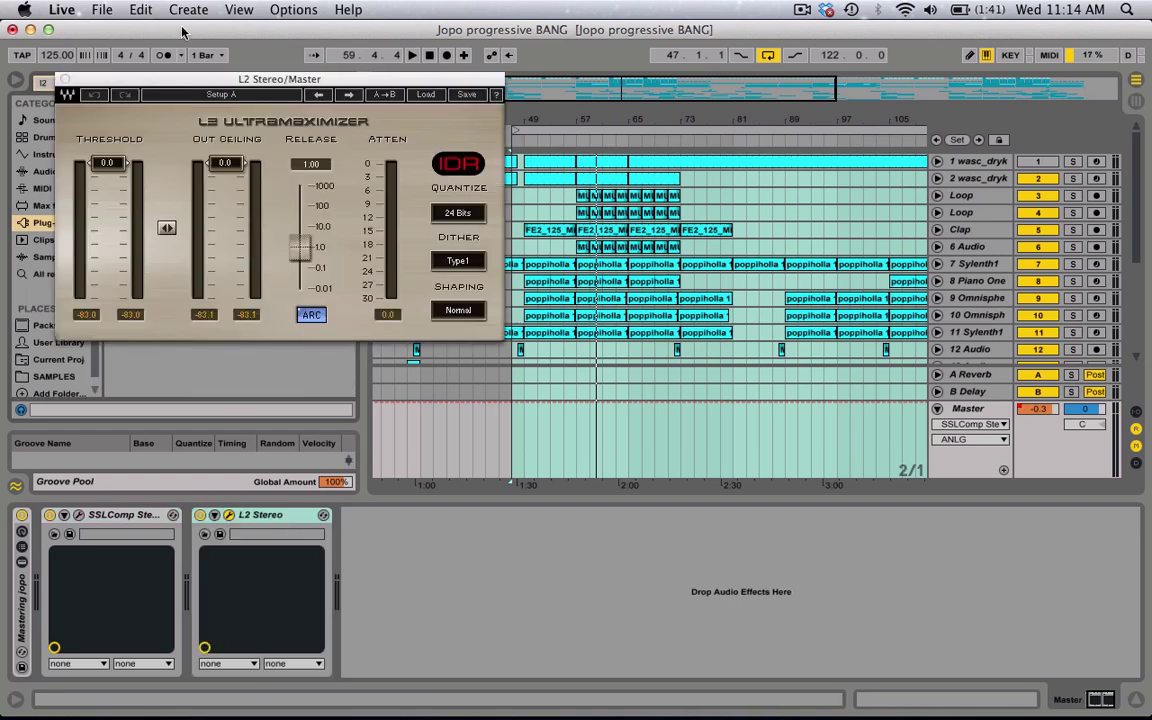
{"action": "left_click_drag", "start_coordinate": [175, 83], "coordinate": [230, 396]}
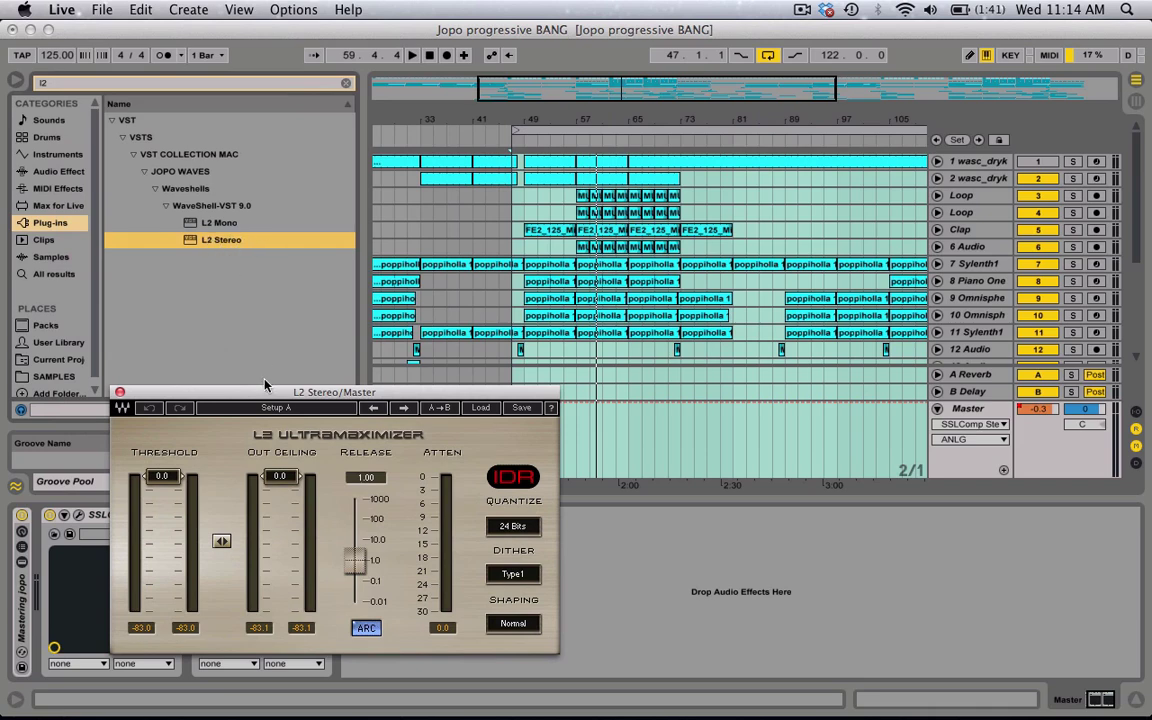
{"action": "left_click_drag", "start_coordinate": [252, 394], "coordinate": [451, 200]}
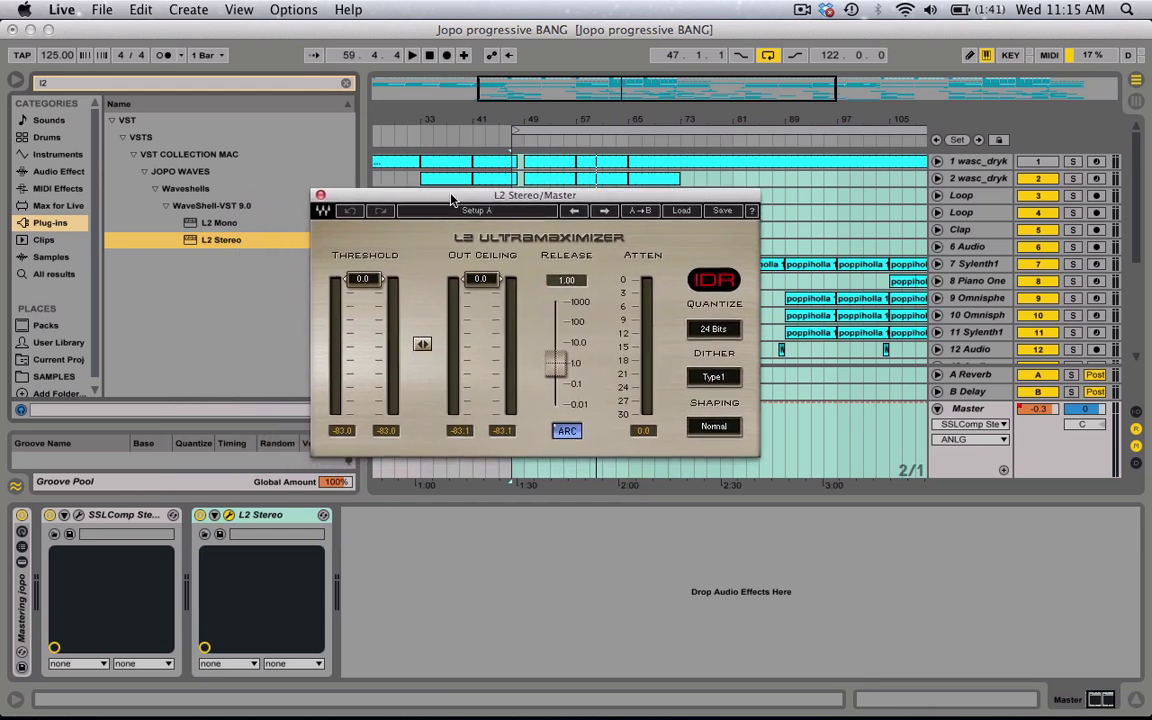
Step: Give the L2 the Hi Res CD Master preset with threshold 0.0 and ceiling -0.3, then show SSLComp's window
{"action": "left_click", "coordinate": [675, 213]}
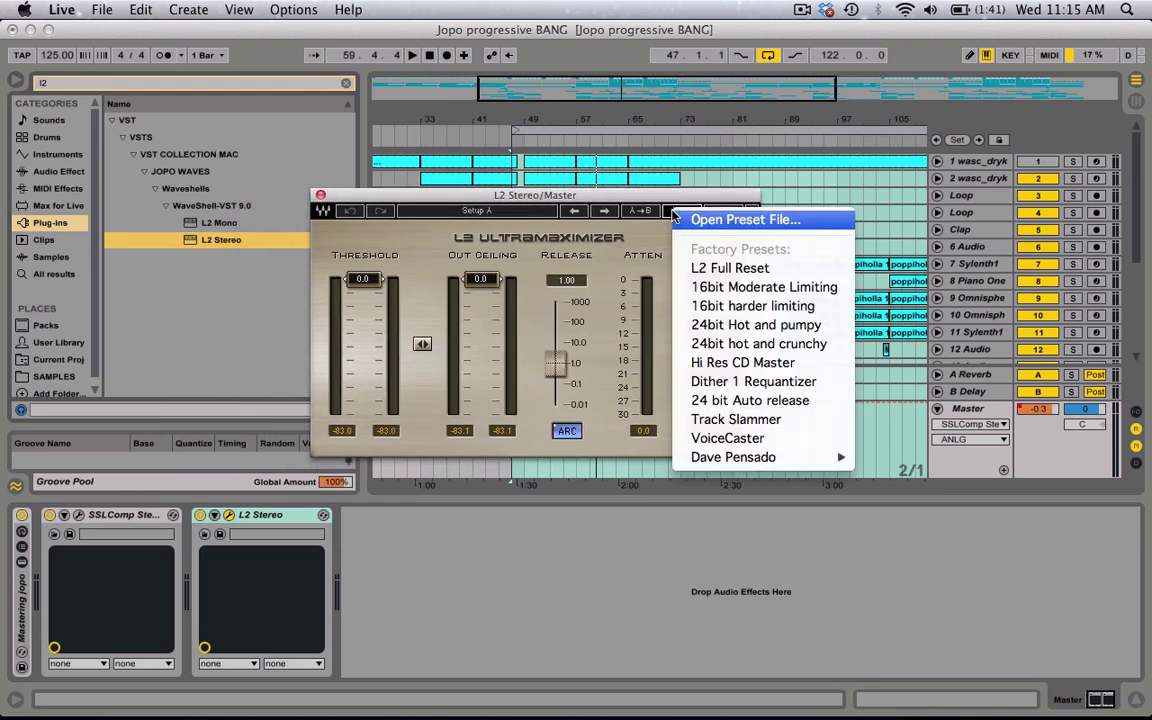
{"action": "left_click", "coordinate": [762, 363]}
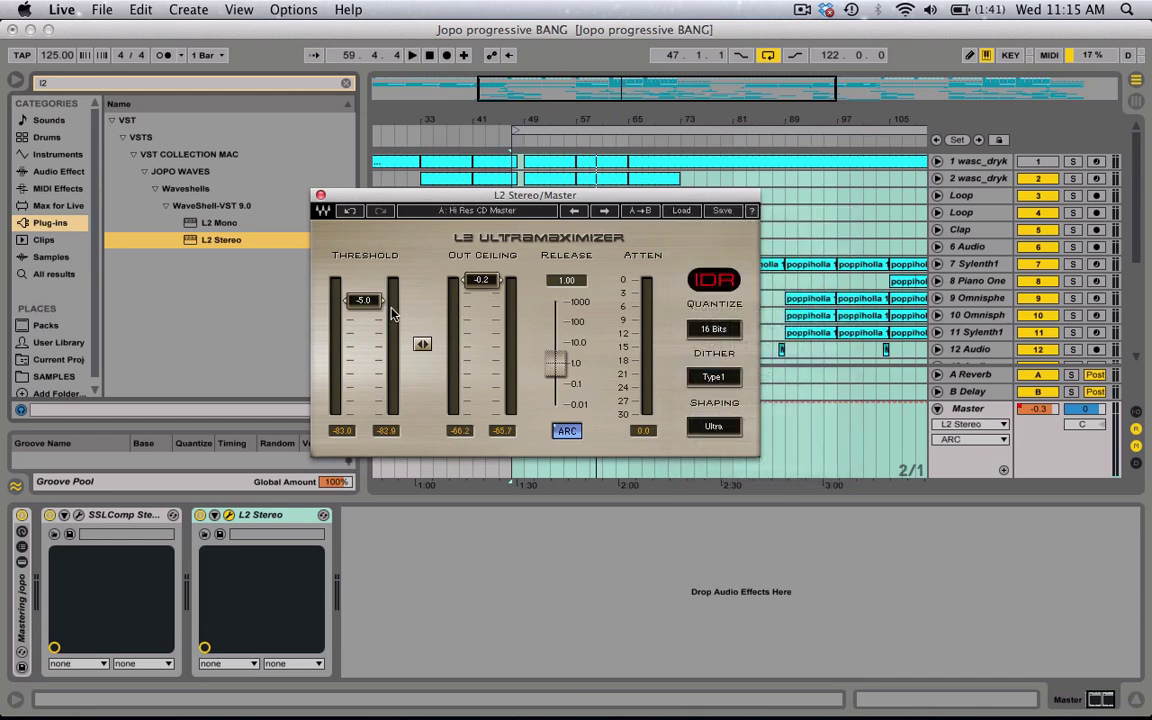
{"action": "left_click_drag", "start_coordinate": [363, 300], "coordinate": [363, 279]}
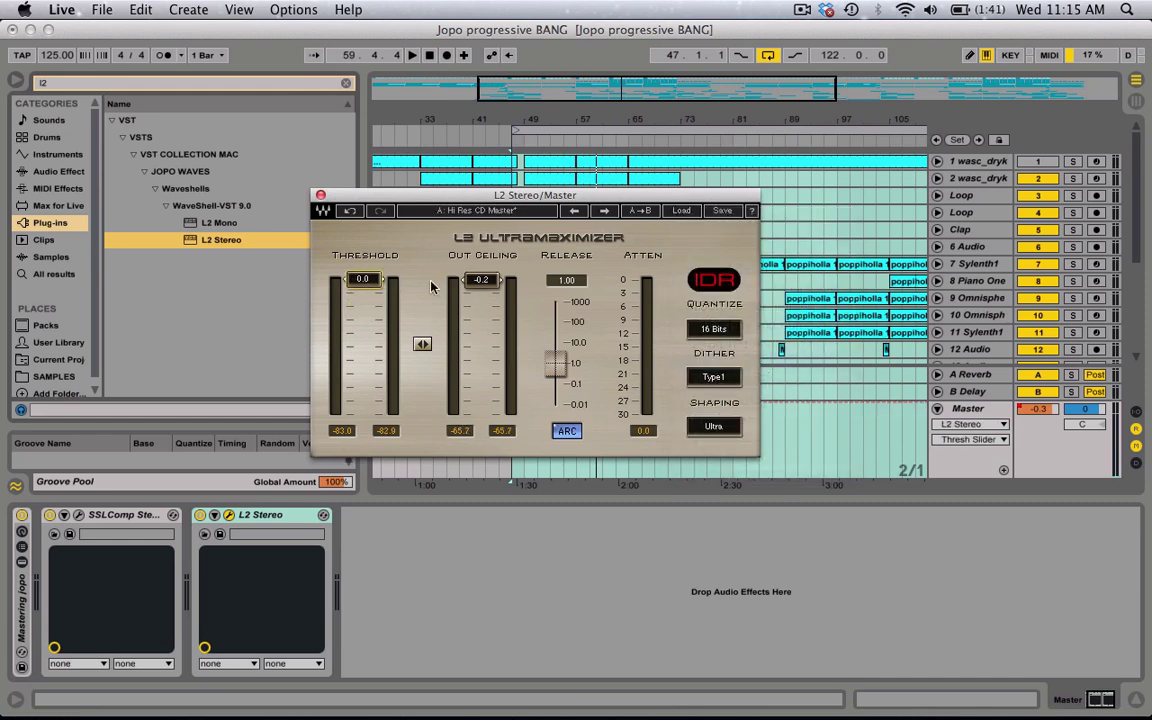
{"action": "left_click_drag", "start_coordinate": [481, 279], "coordinate": [481, 281]}
{"action": "left_click", "coordinate": [79, 515]}
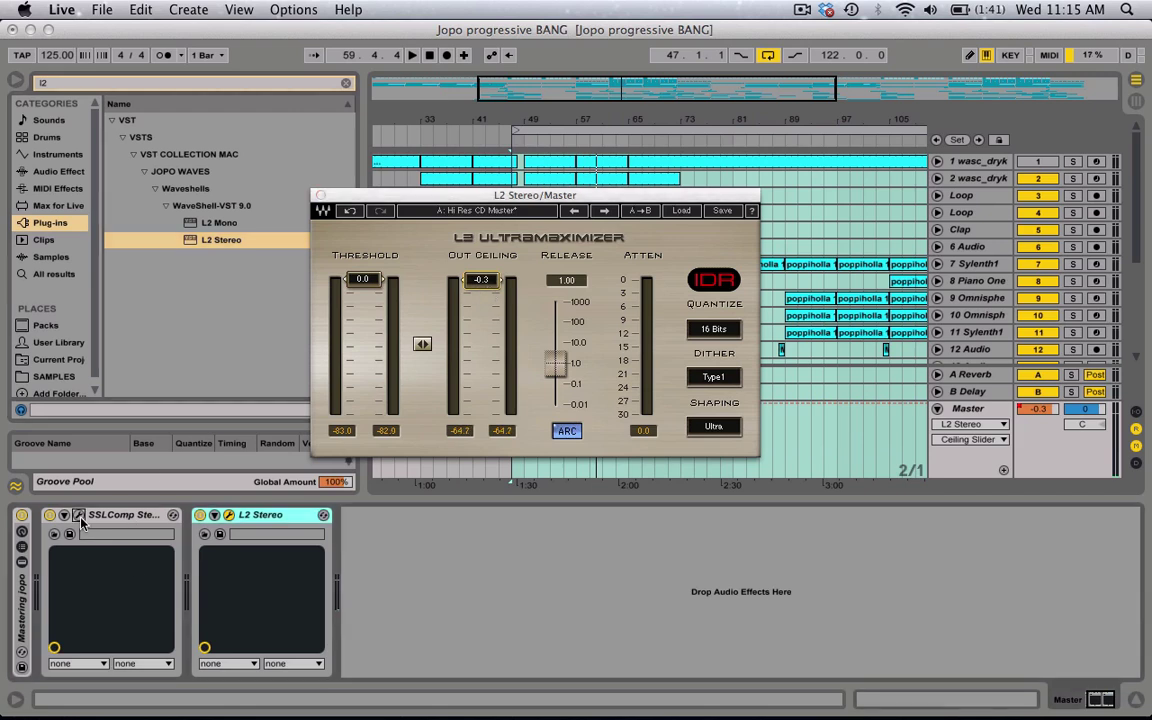
{"action": "left_click_drag", "start_coordinate": [457, 197], "coordinate": [618, 147]}
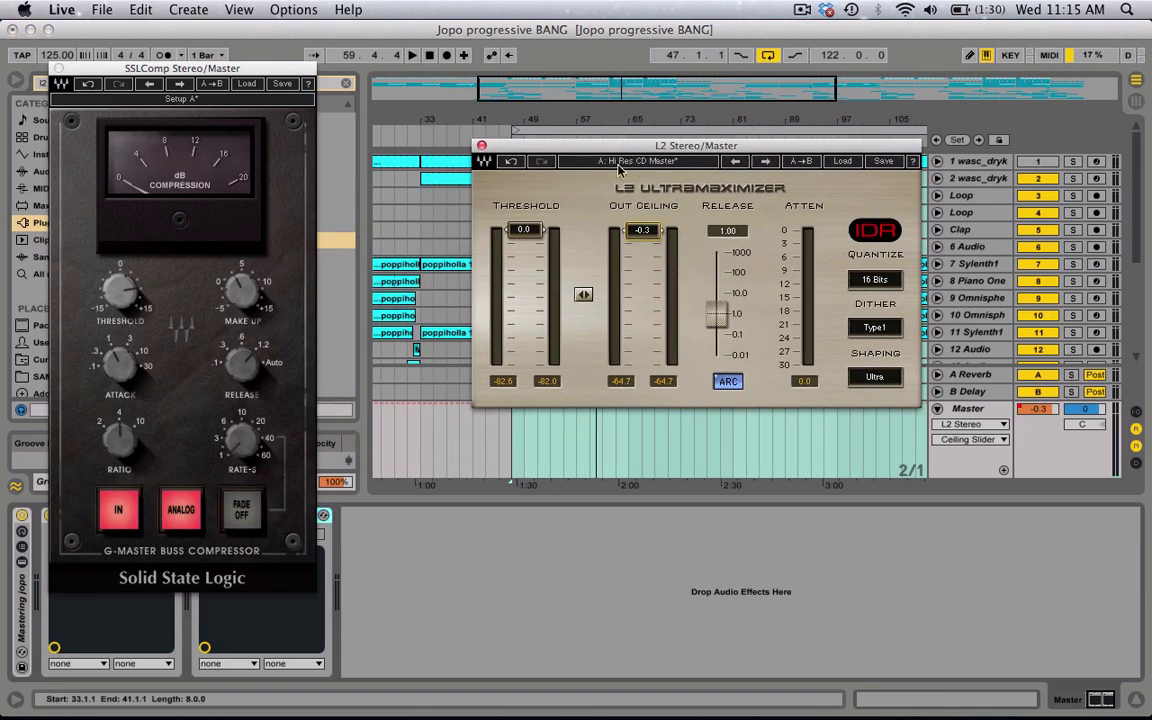
Step: Load the Factory Presets > Mastering preset on the SSL G-Master Buss Compressor
{"action": "left_click", "coordinate": [249, 84]}
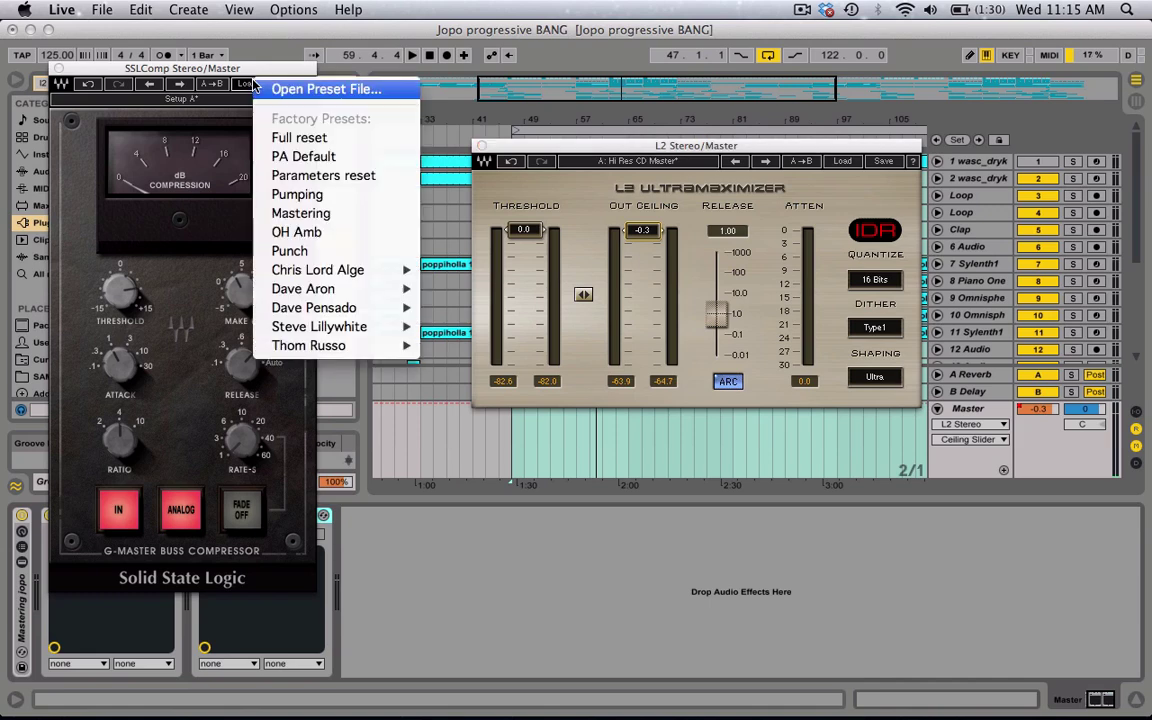
{"action": "left_click", "coordinate": [338, 214]}
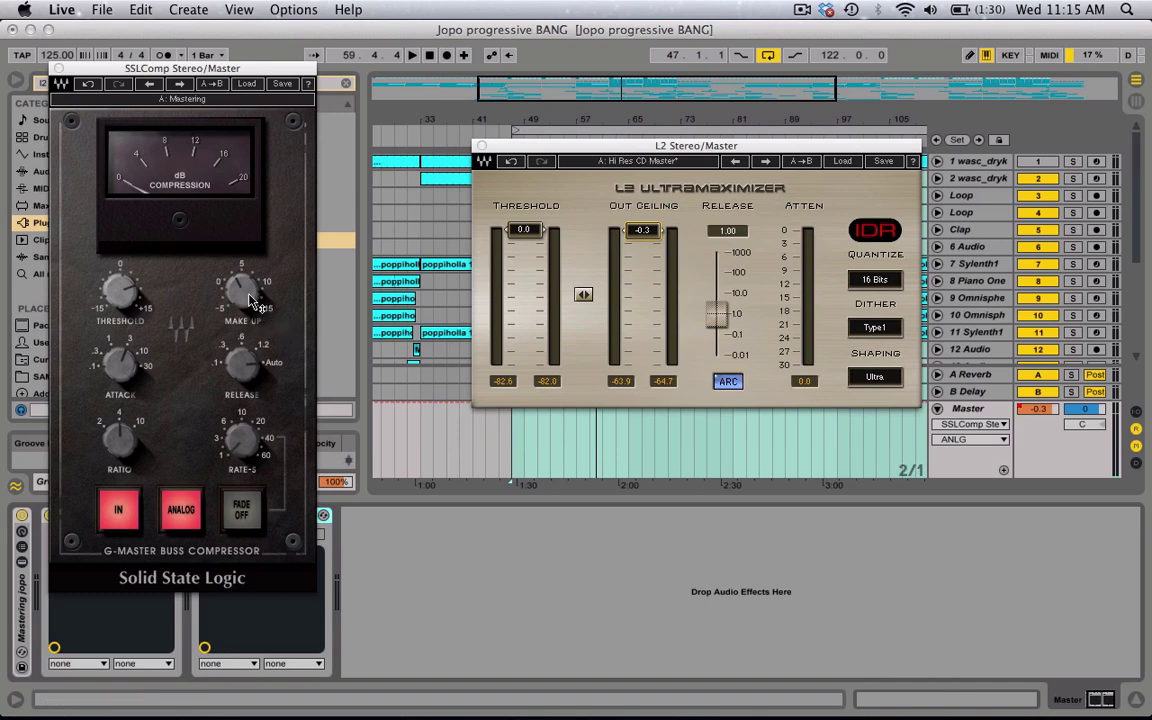
{"action": "mouse_move", "coordinate": [244, 292]}
Step: Start playback, raise the SSL Make Up gain slightly, turn up system volume, and close SSLComp
{"action": "left_click", "coordinate": [517, 128]}
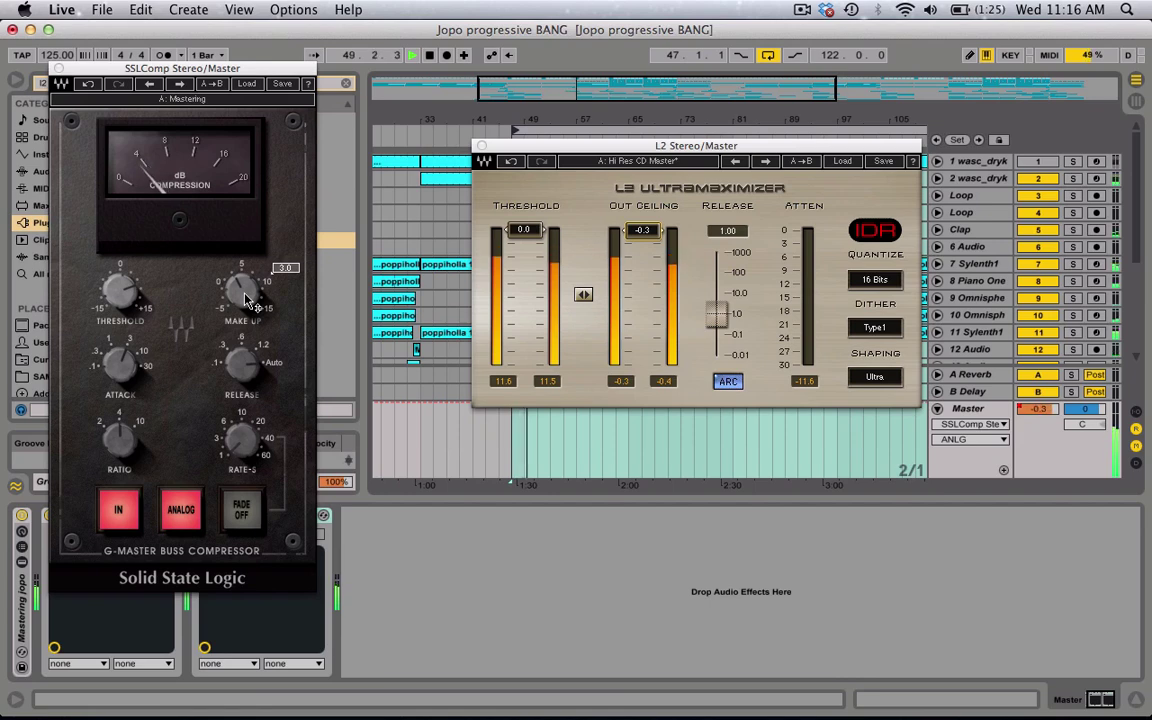
{"action": "left_click_drag", "start_coordinate": [248, 300], "coordinate": [248, 239]}
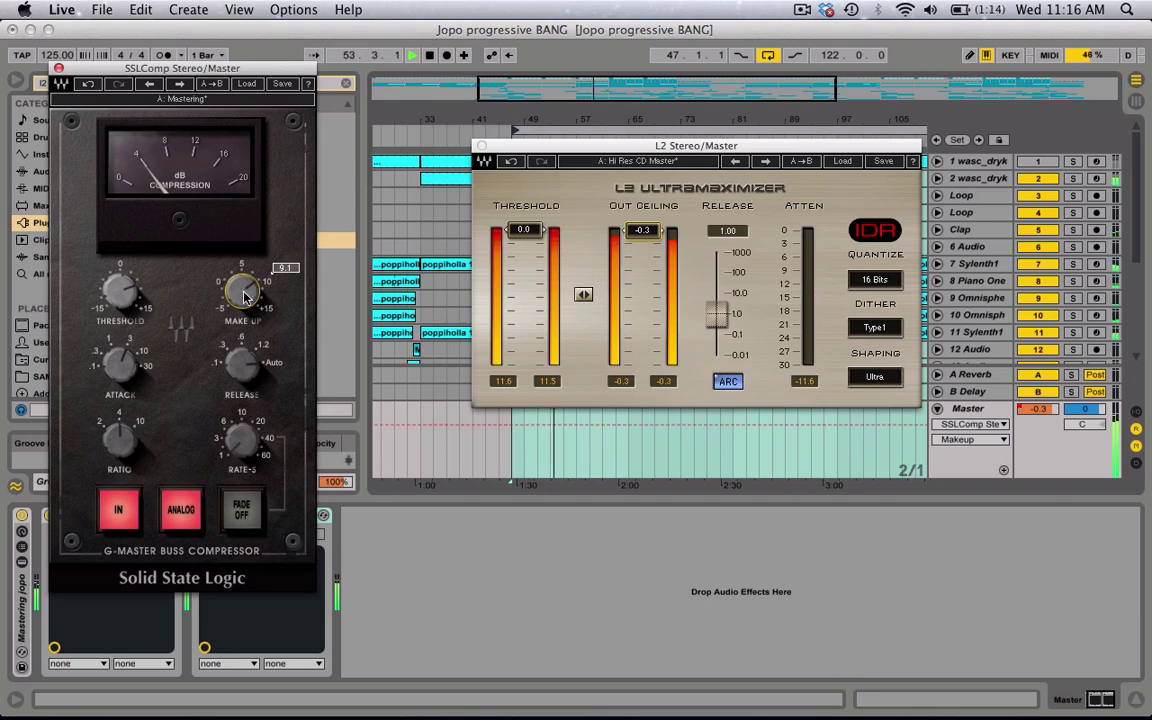
{"action": "key", "text": "XF86AudioRaiseVolume"}
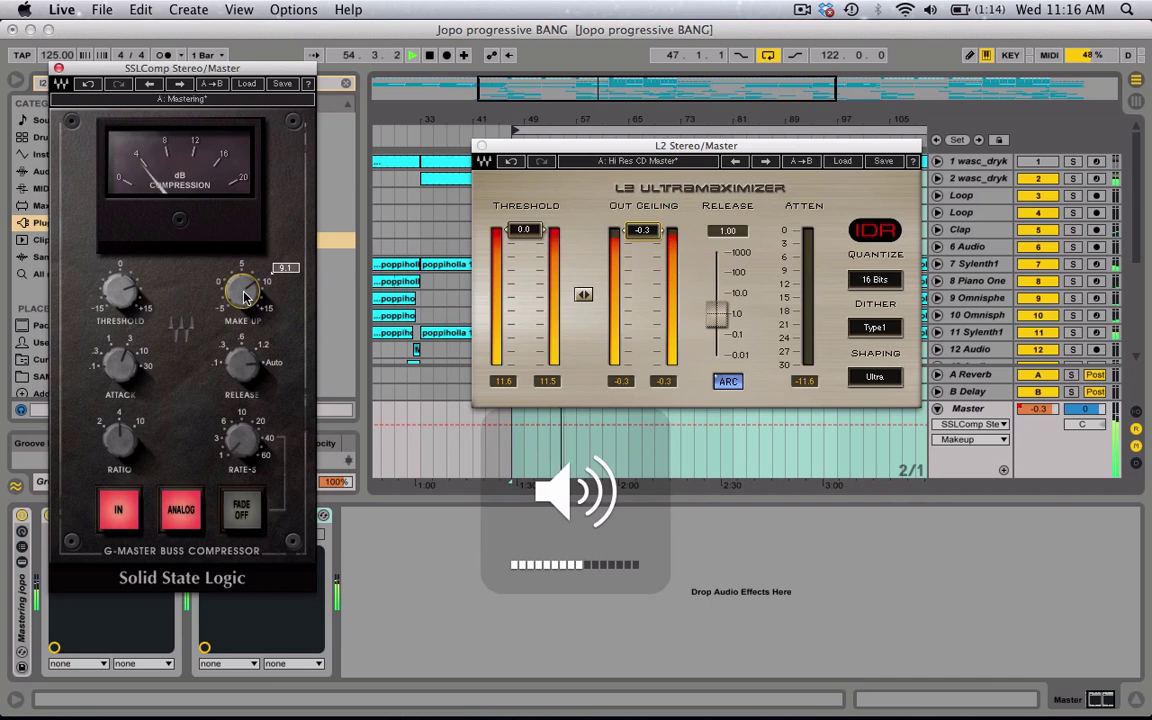
{"action": "left_click", "coordinate": [58, 67]}
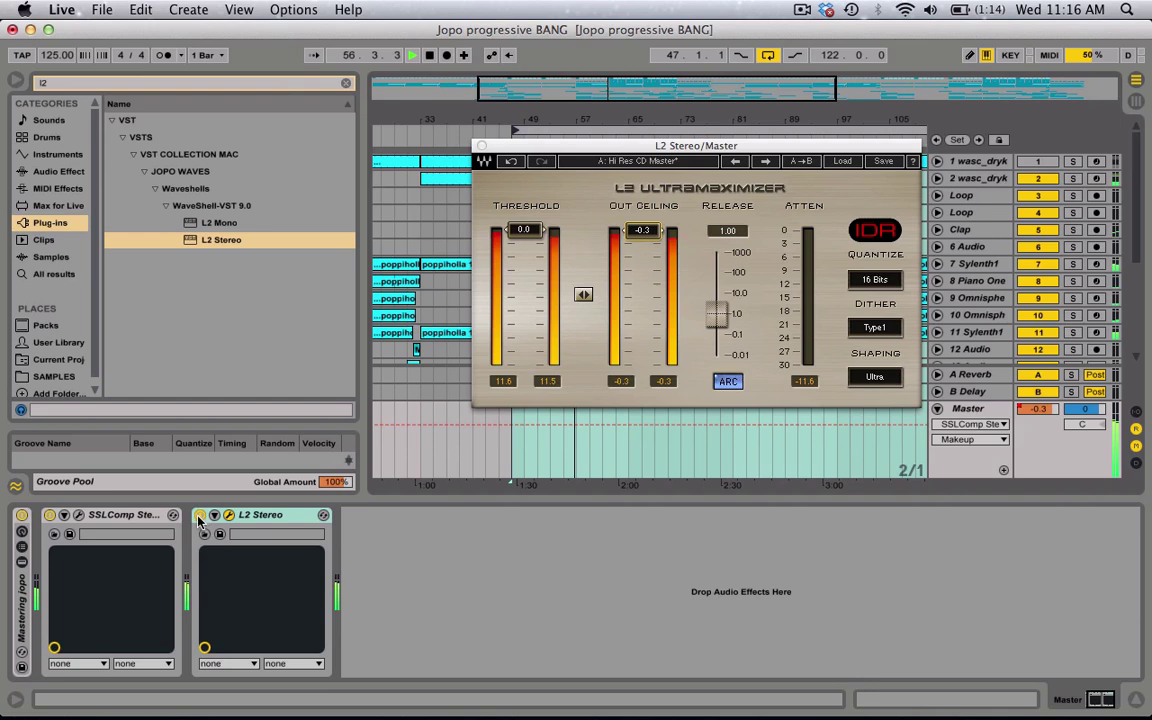
Step: Bypass SSLComp and L2, re-enable both, stop playback, and reopen the SSLComp window
{"action": "left_click", "coordinate": [50, 516]}
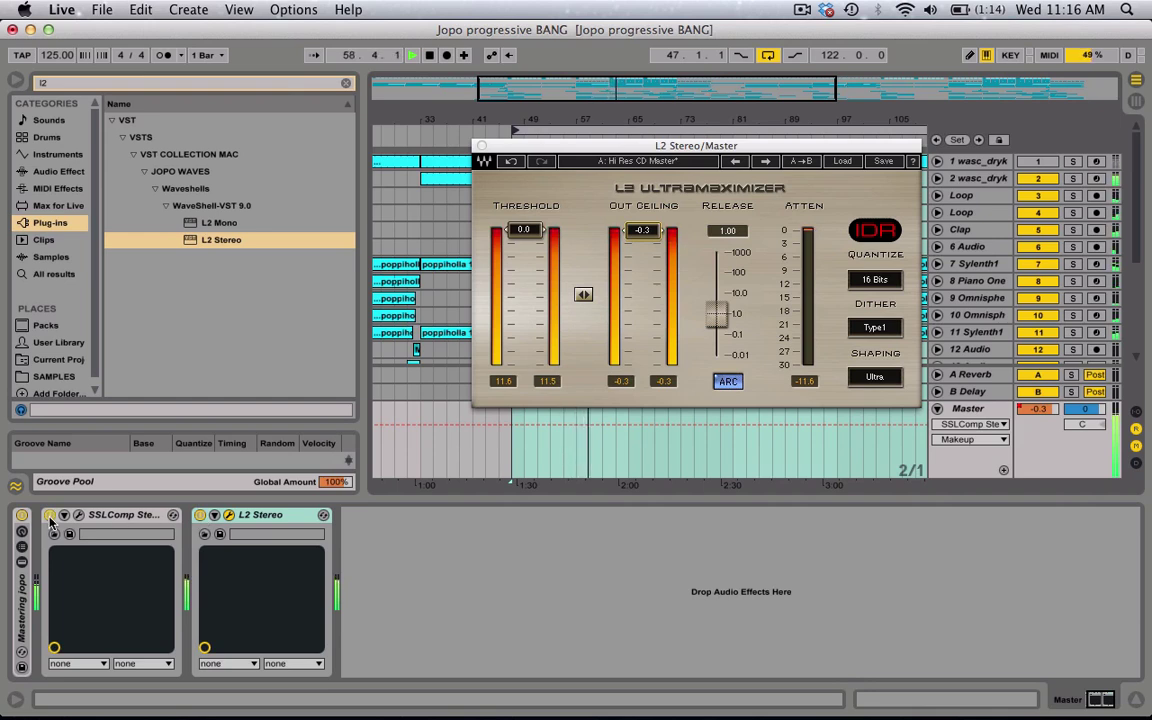
{"action": "left_click", "coordinate": [200, 516]}
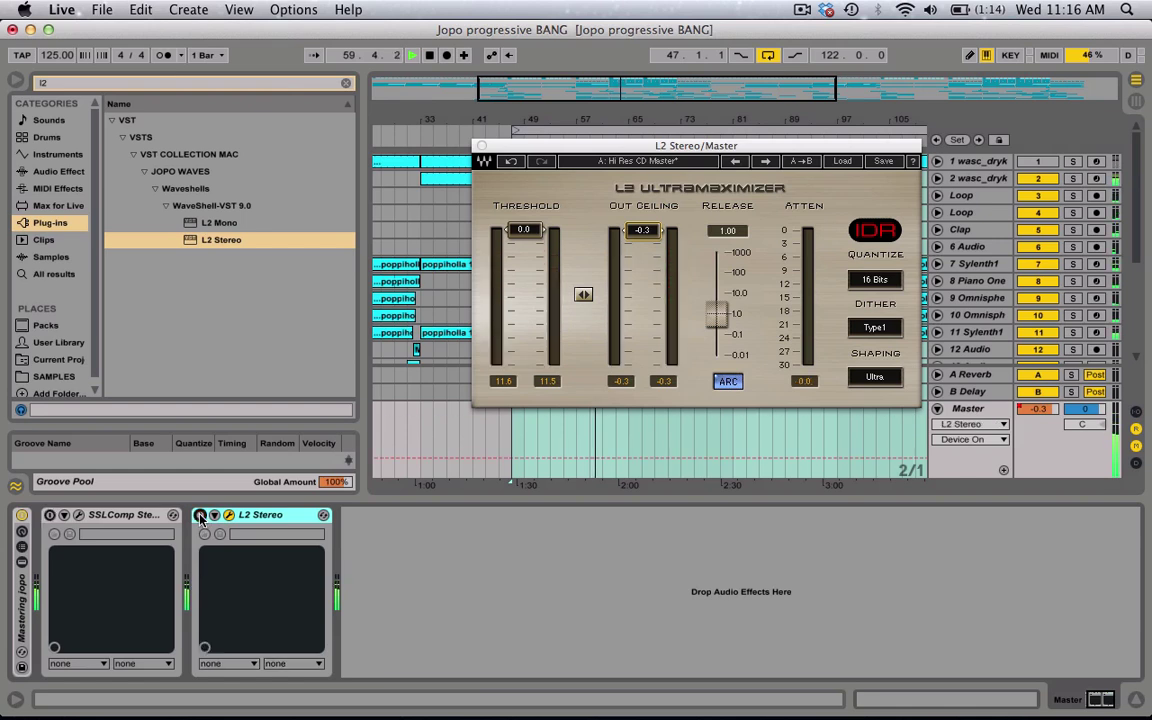
{"action": "left_click", "coordinate": [200, 516]}
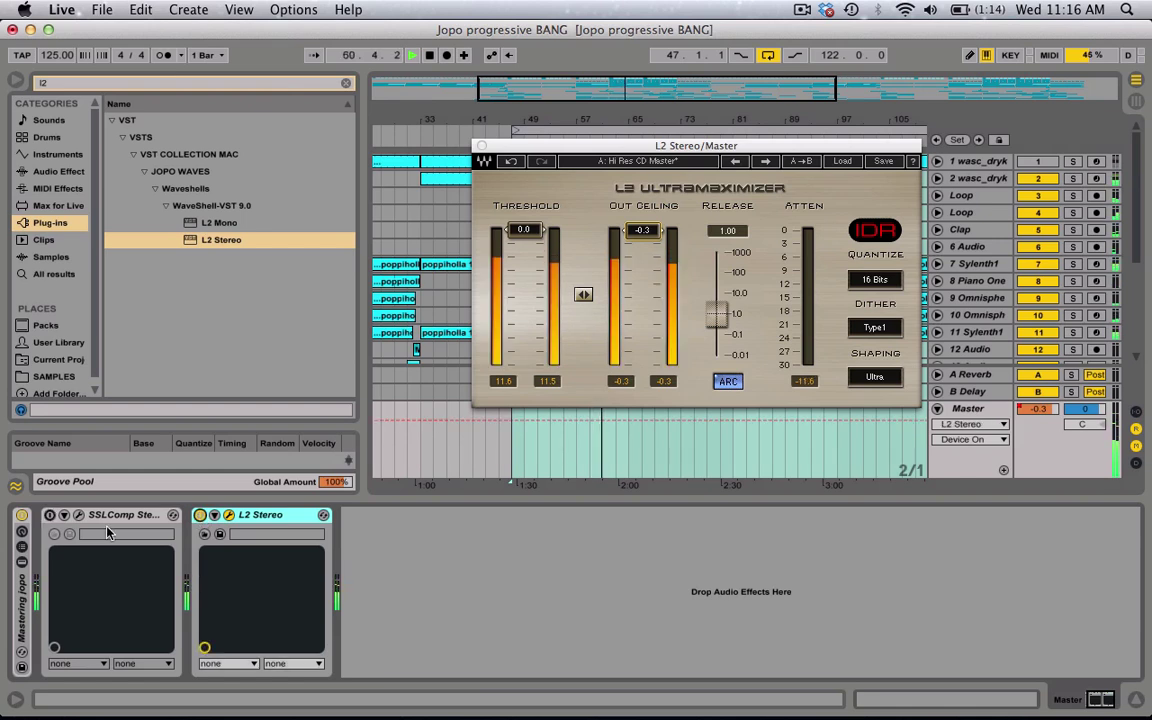
{"action": "left_click", "coordinate": [50, 516]}
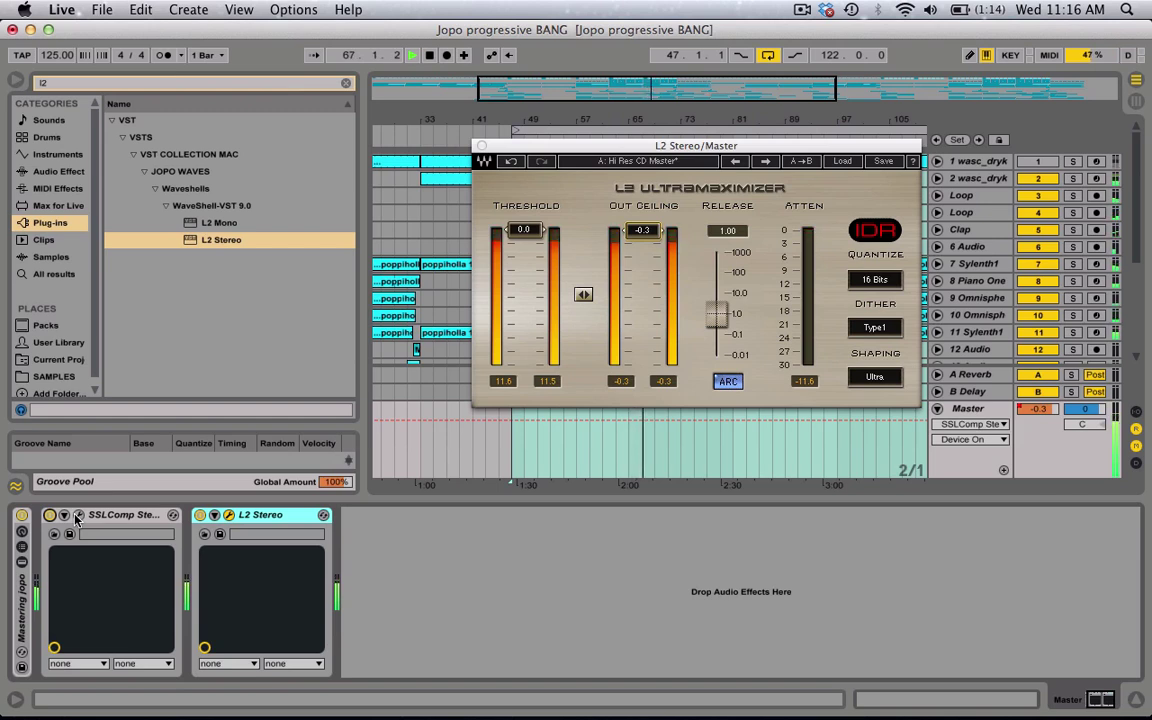
{"action": "key", "text": "space"}
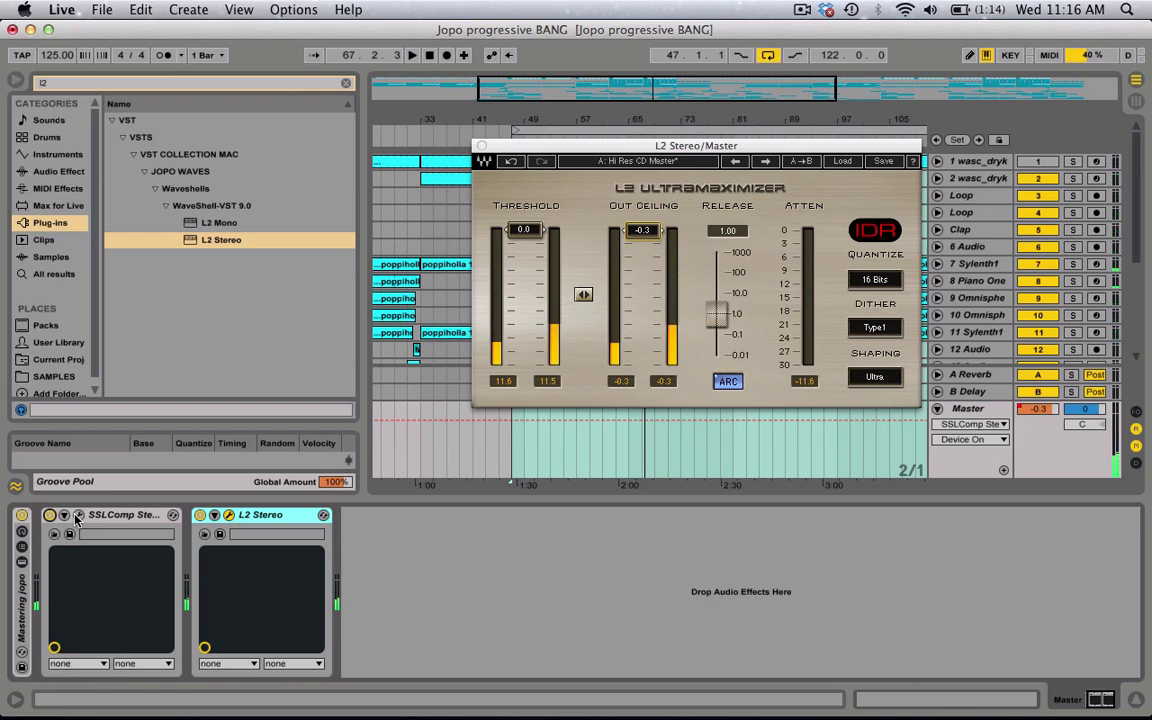
{"action": "left_click", "coordinate": [78, 516]}
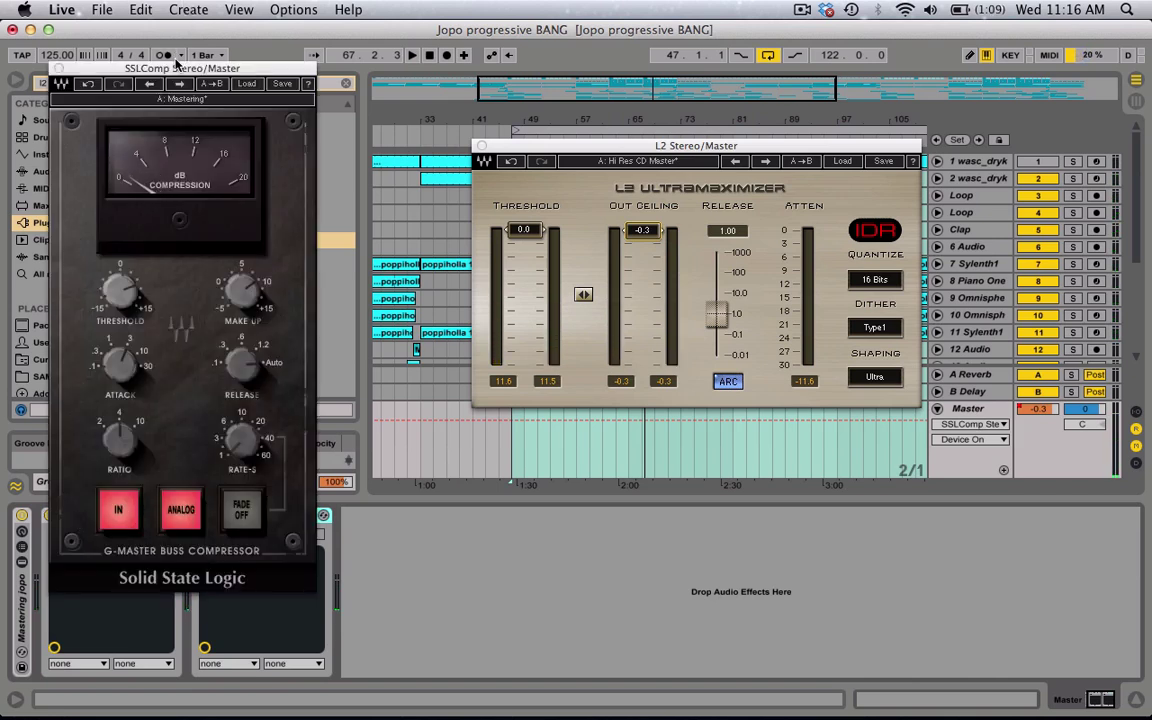
Step: Close the SSLComp and L2 plug-in windows to reveal the arrangement
{"action": "left_click", "coordinate": [57, 68]}
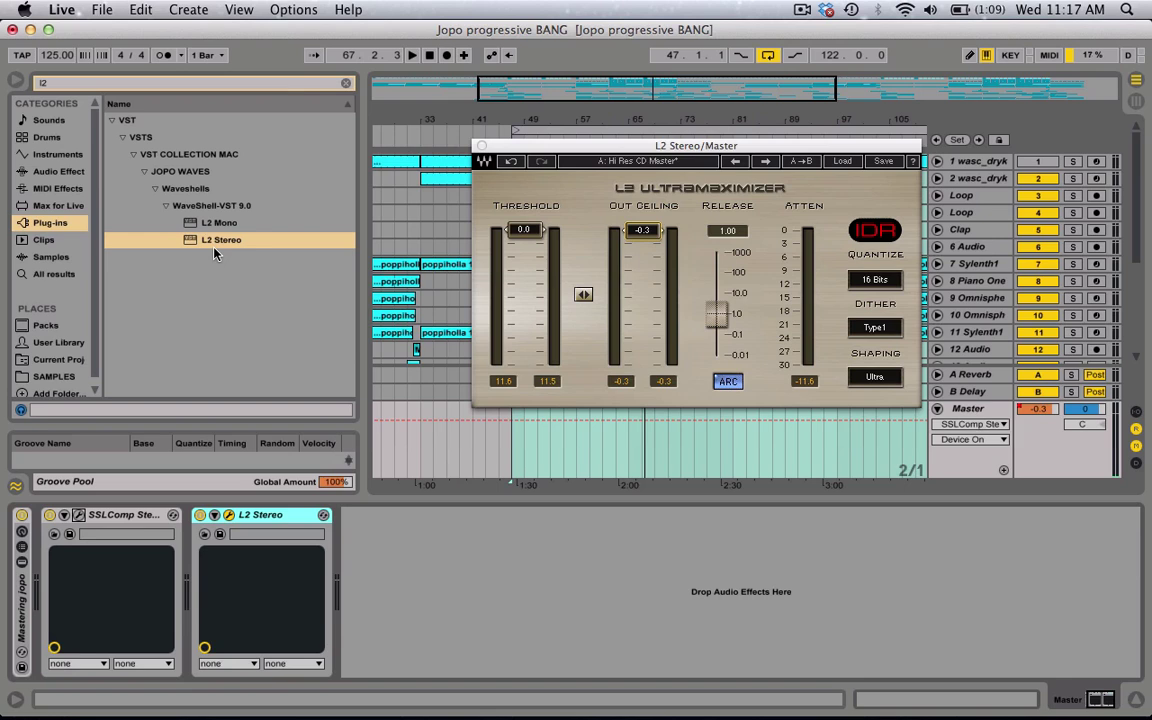
{"action": "left_click", "coordinate": [482, 146]}
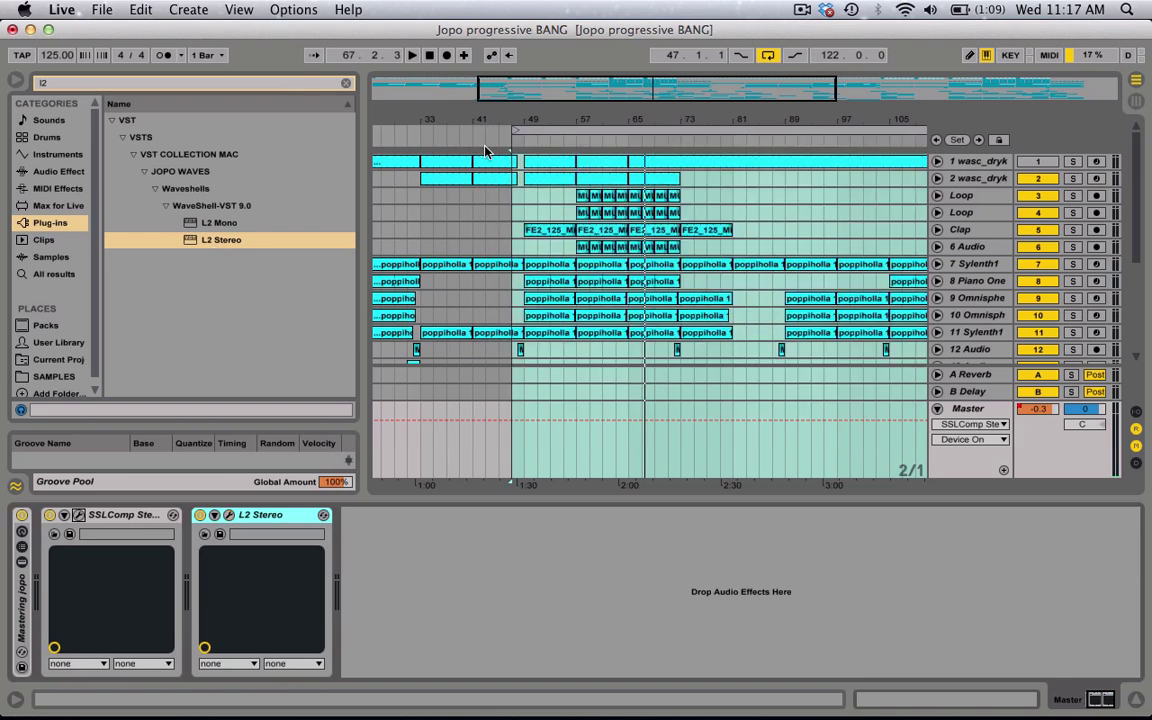
{"action": "left_click", "coordinate": [802, 8]}
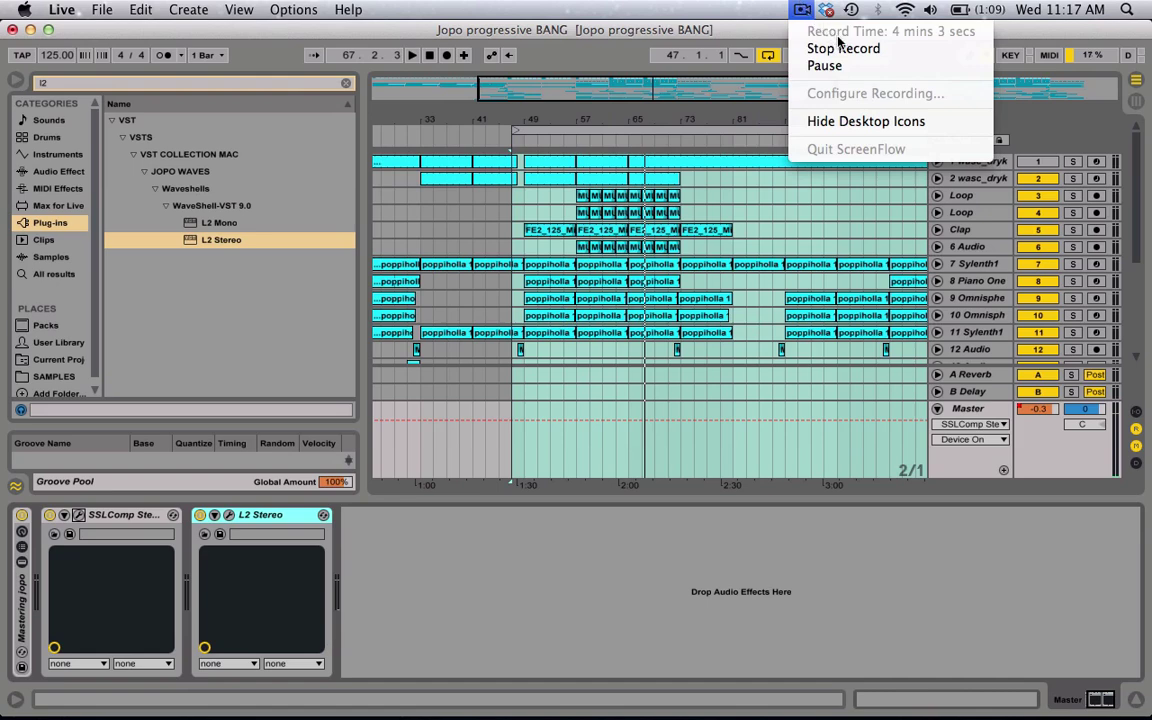